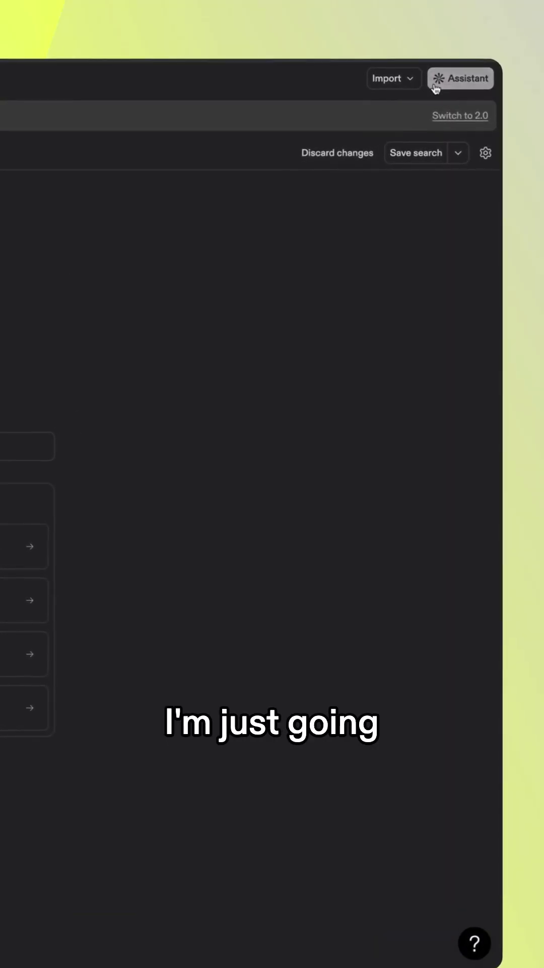
# Step: Ask the Assistant for ICP-matching tech companies, then begin the reply 'Yes apply all of it'
pyautogui.click(441, 81)
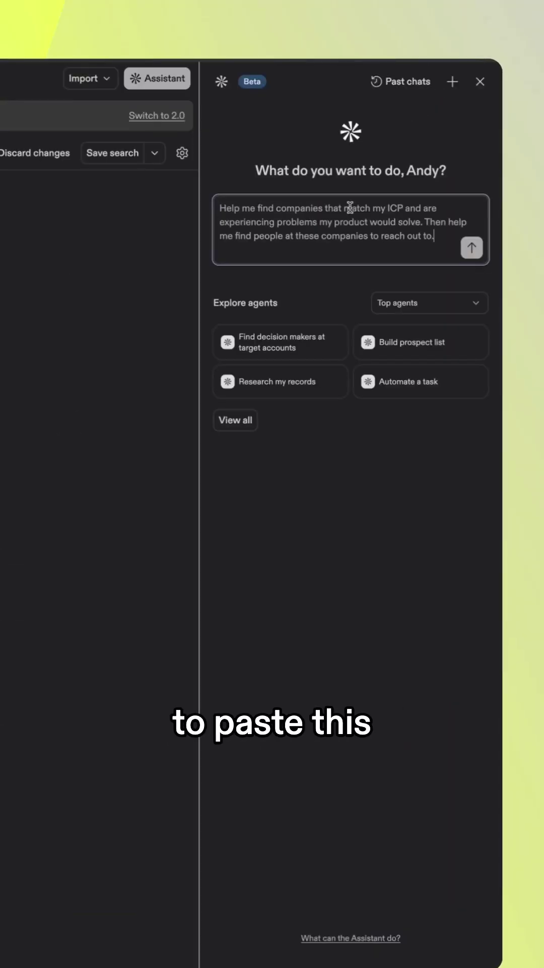
pyautogui.press('Return')
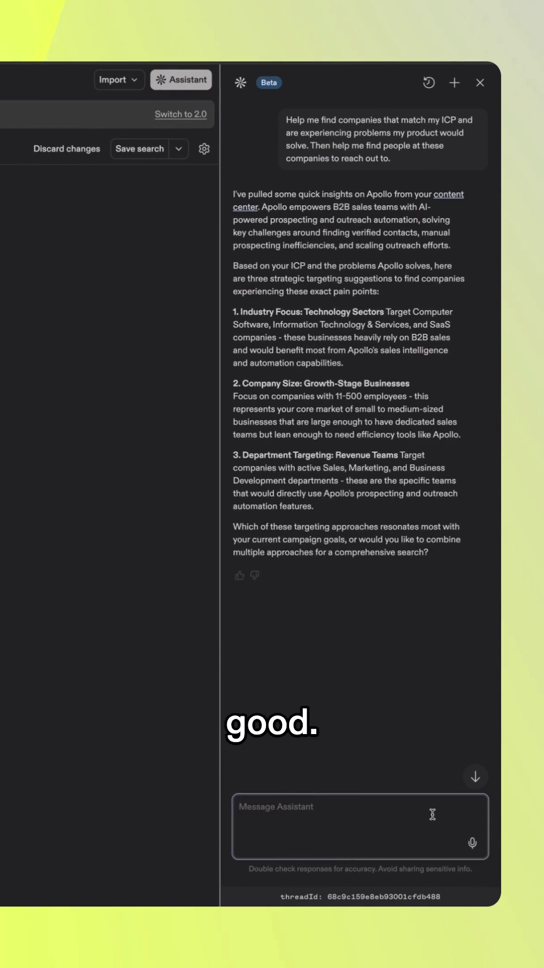
pyautogui.click(432, 814)
pyautogui.write('Yes apply all o')
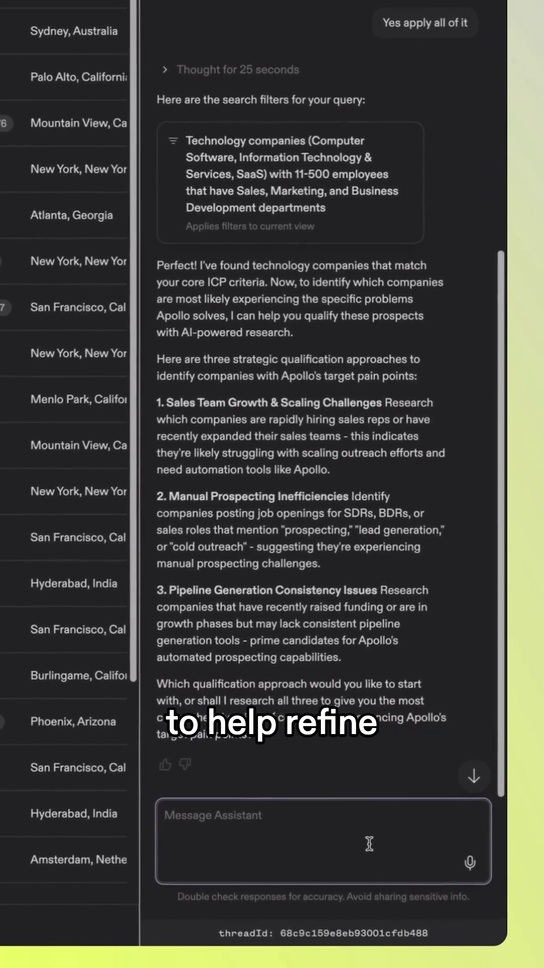
# Step: Choose the Sales Team Growth & Scaling approach and browse the company research previews
pyautogui.moveTo(167, 402); pyautogui.dragTo(188, 401)
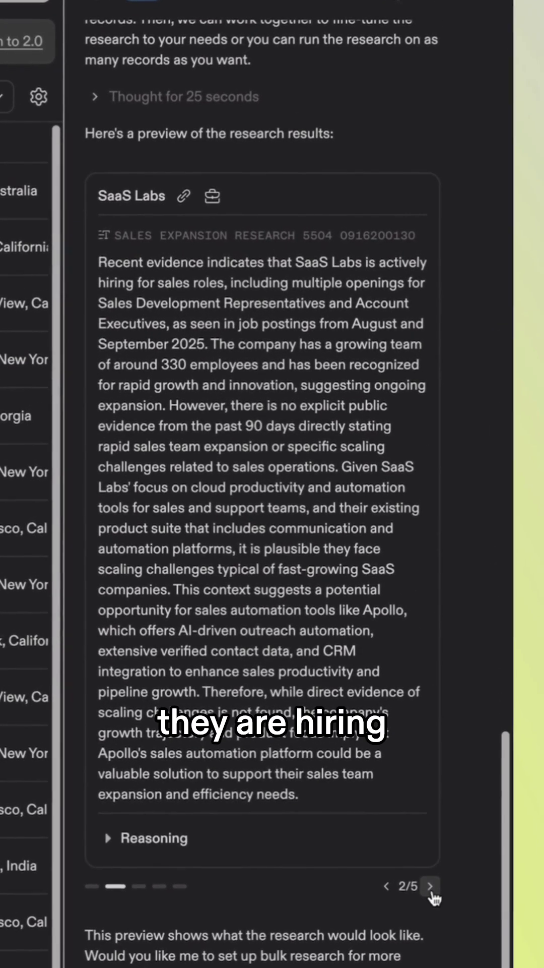
pyautogui.click(430, 887)
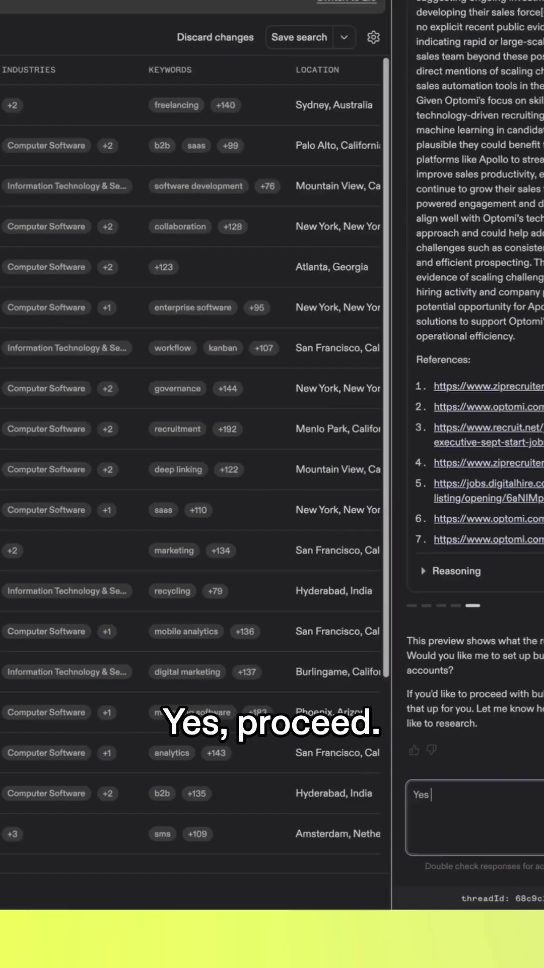
pyautogui.write('Yes proceed with bulk research')
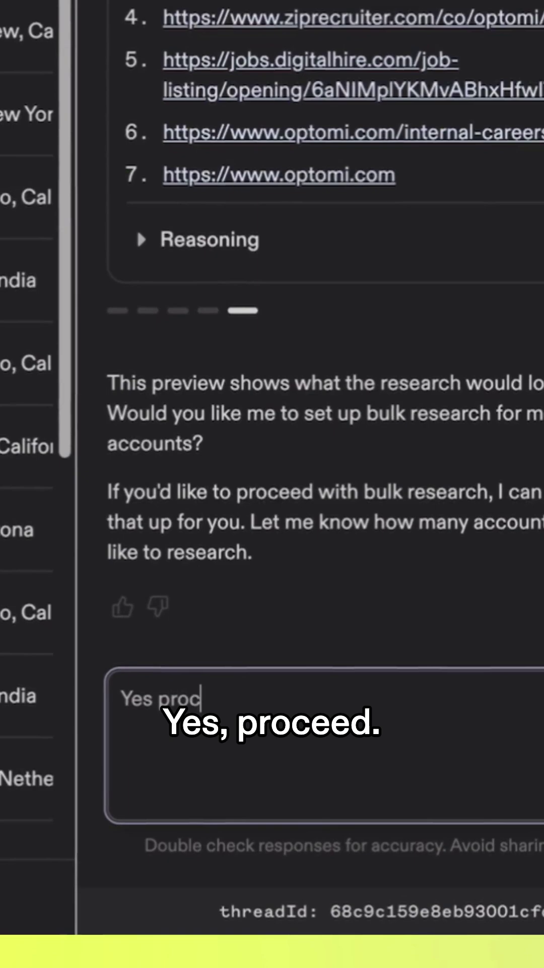
# Step: Approve bulk research on all 25 companies and confirm the 50-credit cost
pyautogui.press('Return')
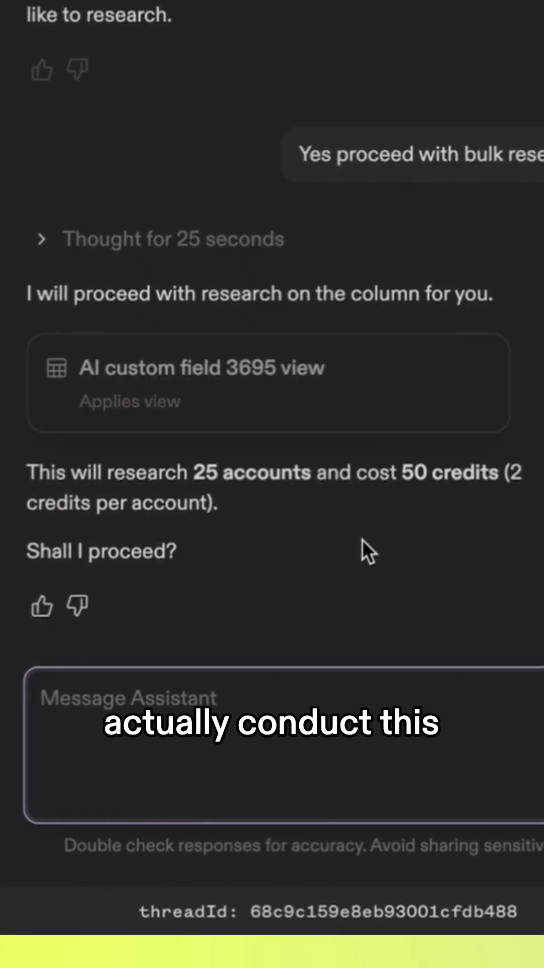
pyautogui.write('Yes')
pyautogui.press('Return')
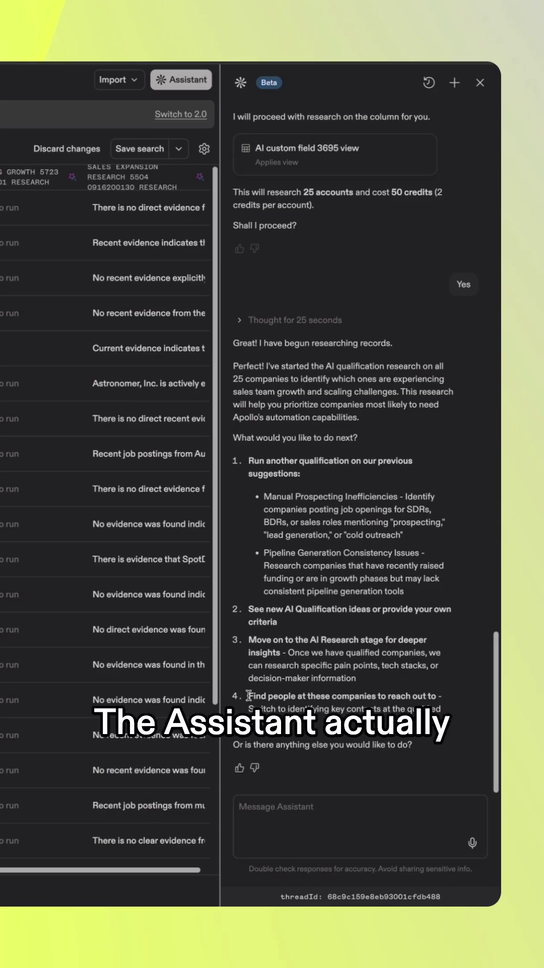
# Step: Pick 'Find people at these companies' and ask the Assistant for matching contacts
pyautogui.moveTo(365, 694); pyautogui.dragTo(439, 696)
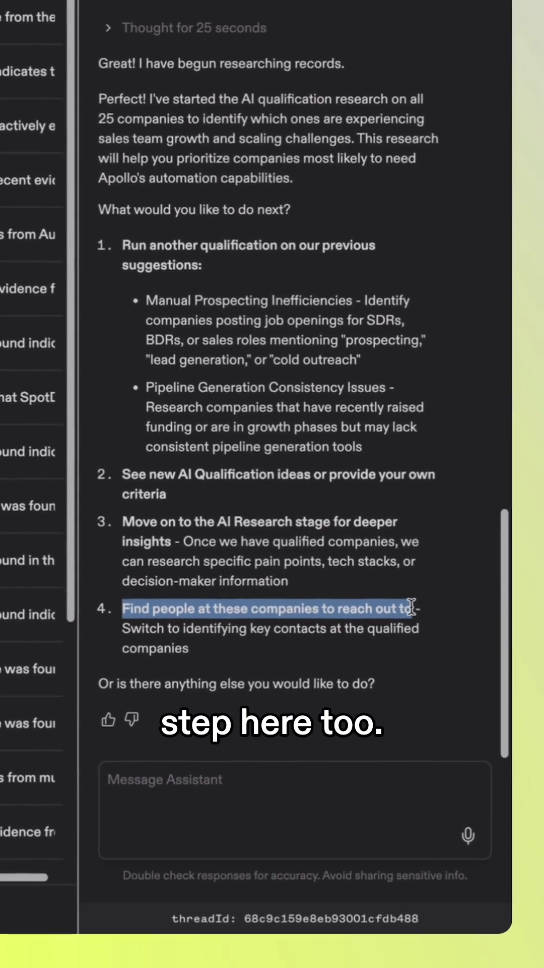
pyautogui.click(363, 824)
pyautogui.press('Return')
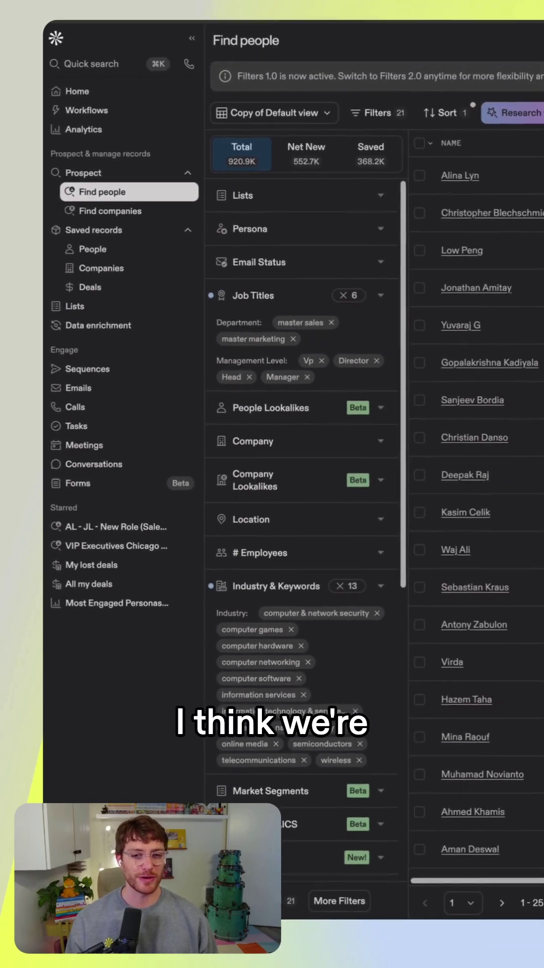
pyautogui.write('Le')
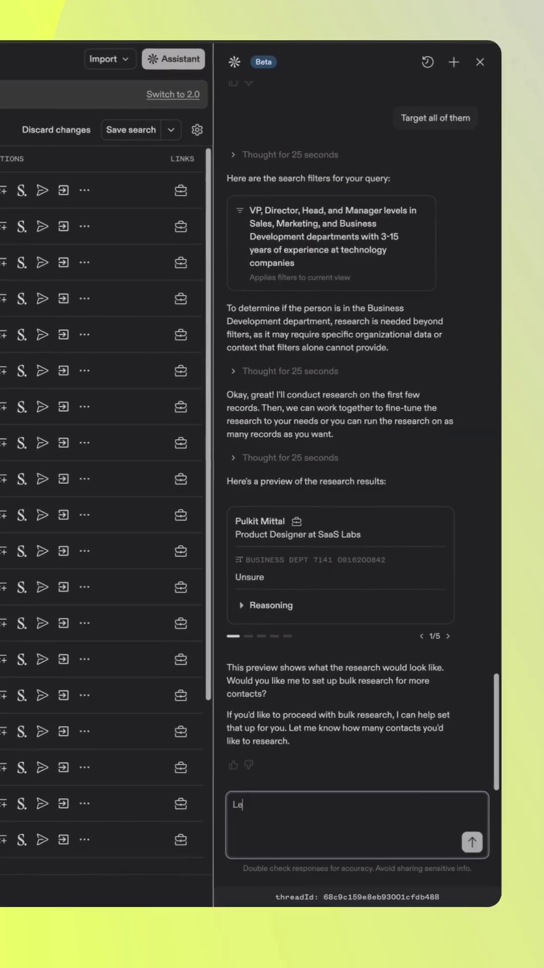
pyautogui.write("t's build a sequence")
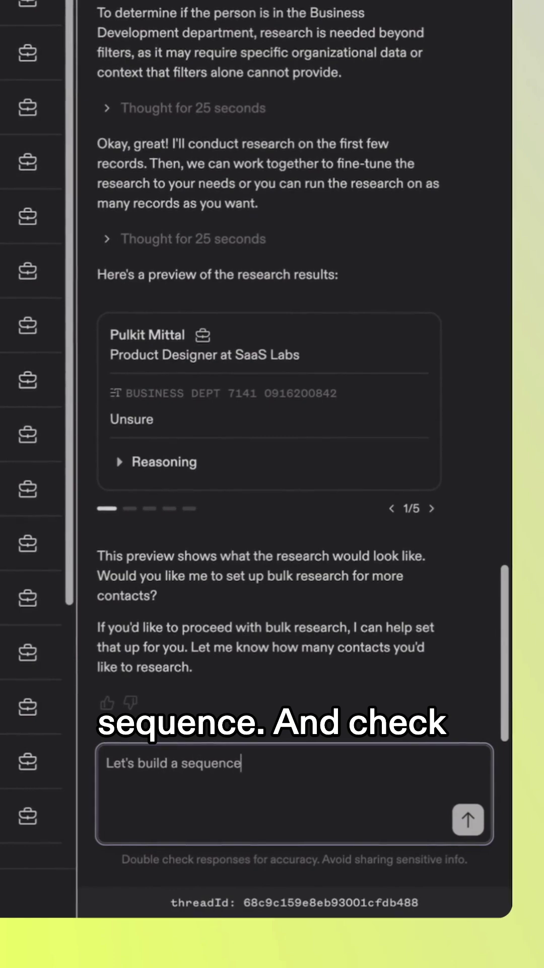
# Step: Request a new sequence and accept building it from the Sales Buyers template
pyautogui.press('Return')
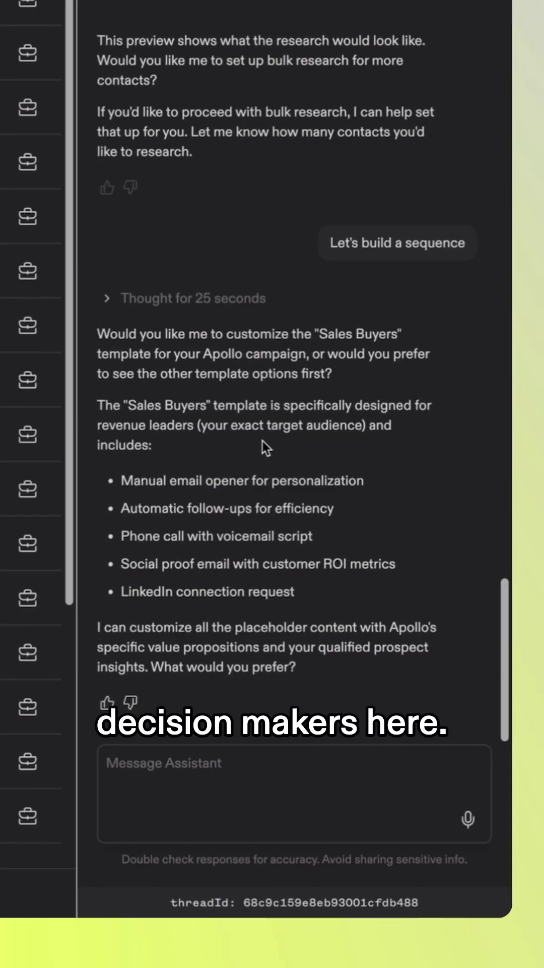
pyautogui.write("Yeah let's go w")
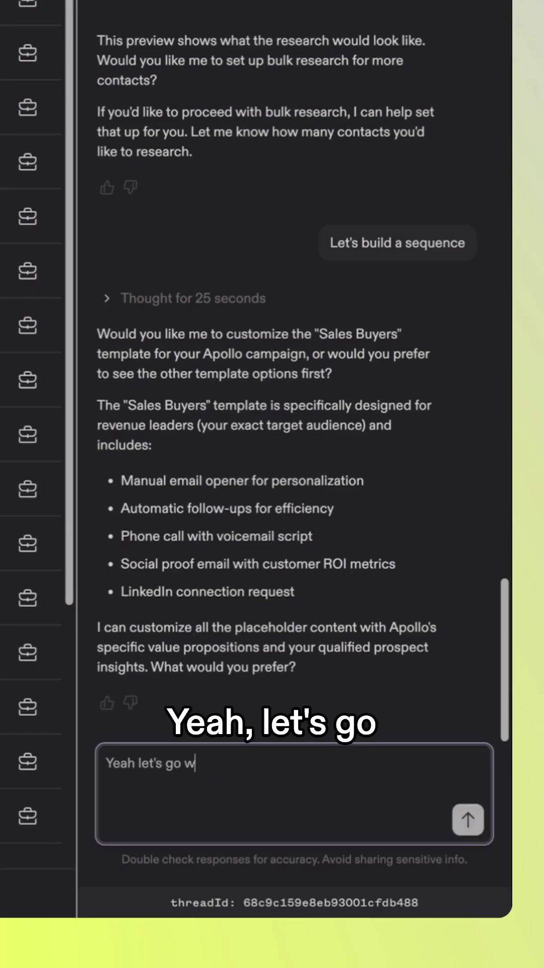
pyautogui.write('templa')
pyautogui.press('Return')
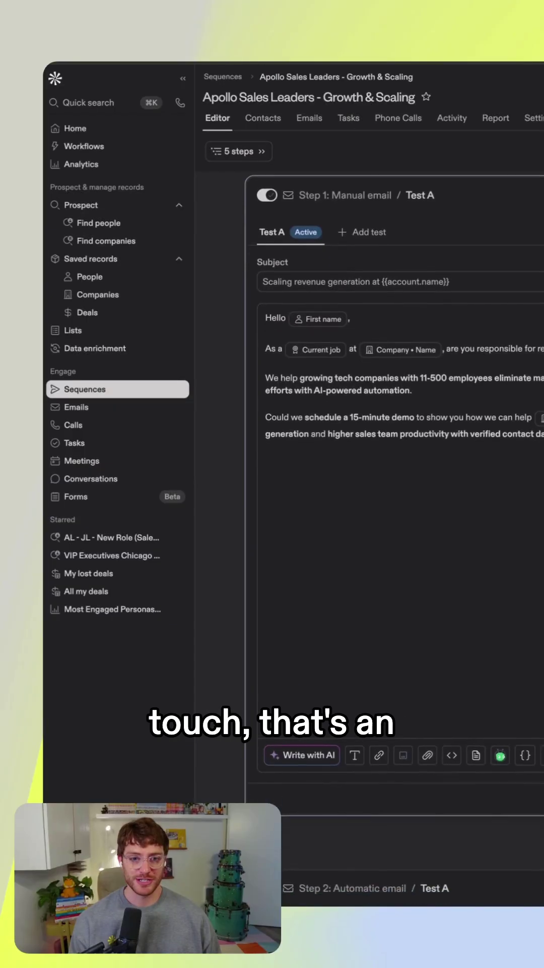
pyautogui.scroll(-5, 378, 454)
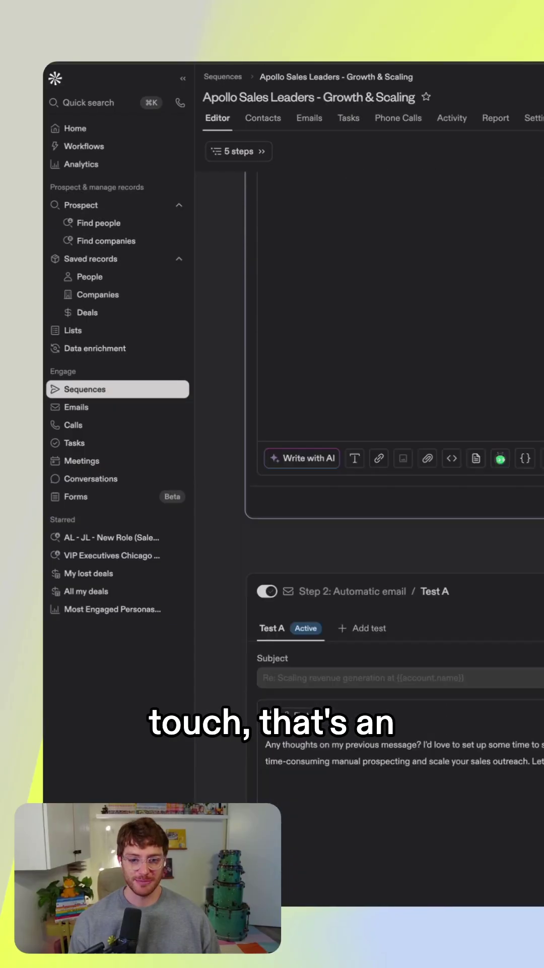
pyautogui.scroll(-5, 378, 454)
pyautogui.scroll(-5, 379, 454)
pyautogui.scroll(-4, 378, 454)
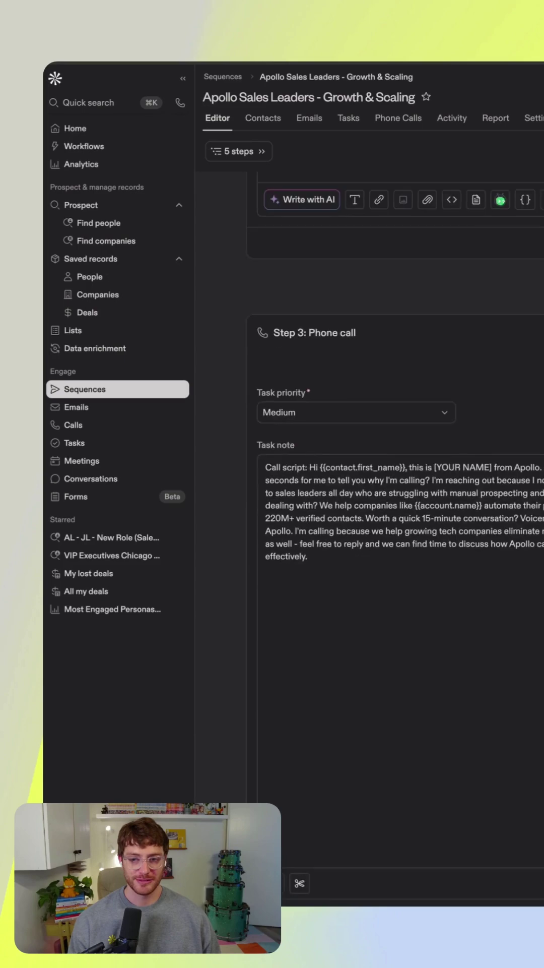
pyautogui.scroll(-2, 378, 454)
pyautogui.scroll(-4, 378, 454)
pyautogui.scroll(-5, 379, 454)
pyautogui.scroll(-3, 379, 454)
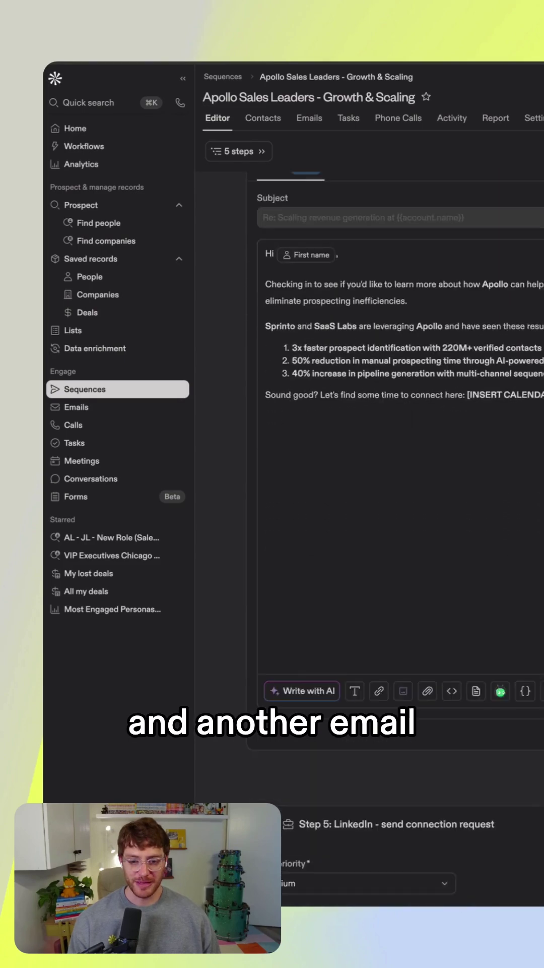
pyautogui.scroll(-5, 379, 453)
pyautogui.scroll(-2, 379, 453)
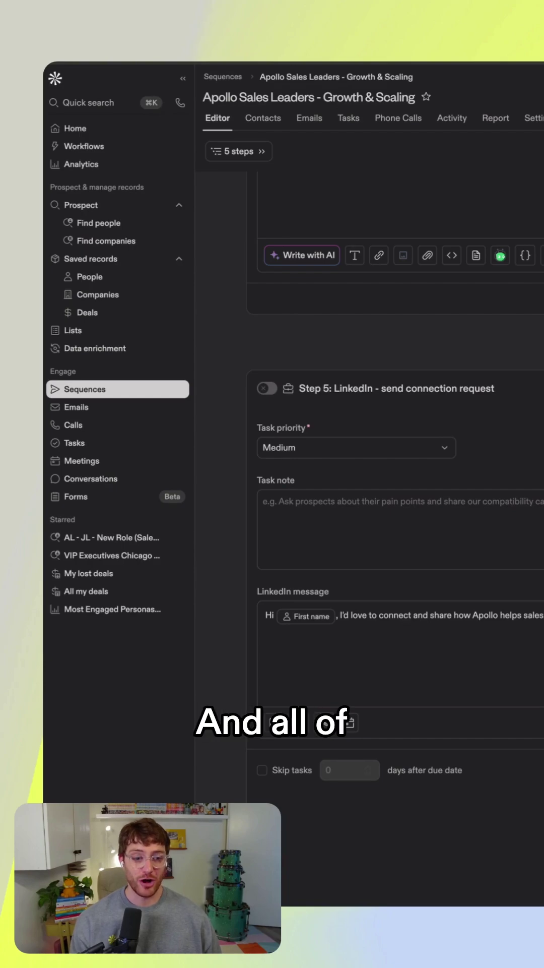
pyautogui.scroll(3, 378, 454)
pyautogui.scroll(5, 378, 455)
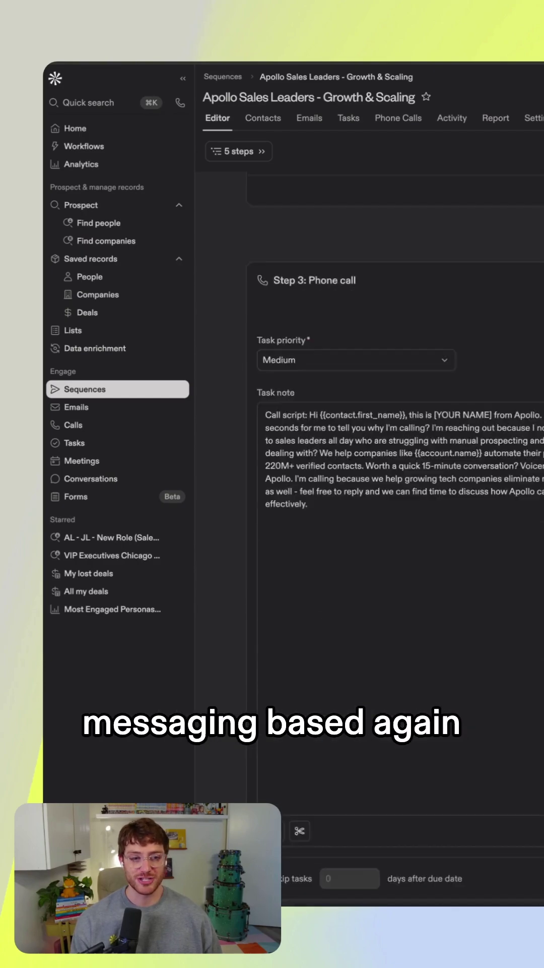
pyautogui.scroll(5, 379, 453)
pyautogui.scroll(3, 378, 454)
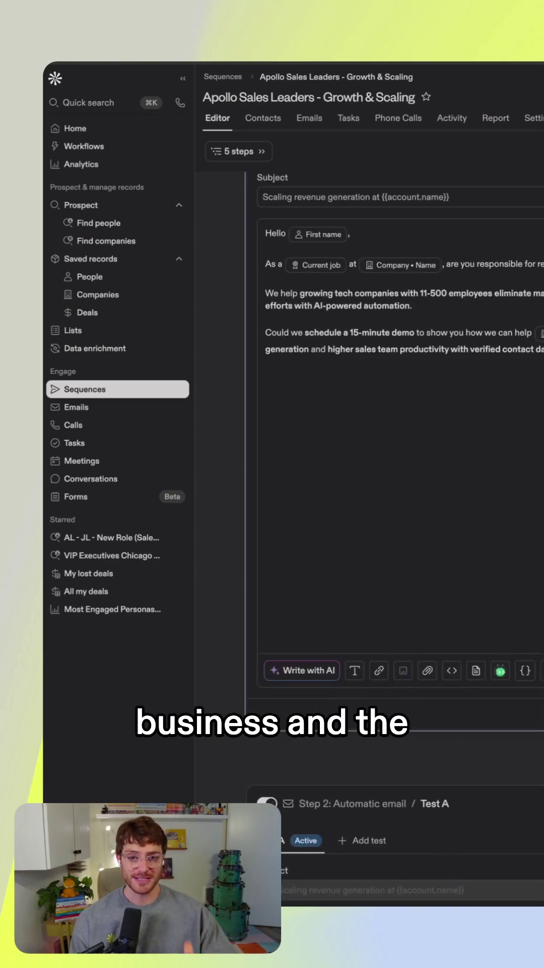